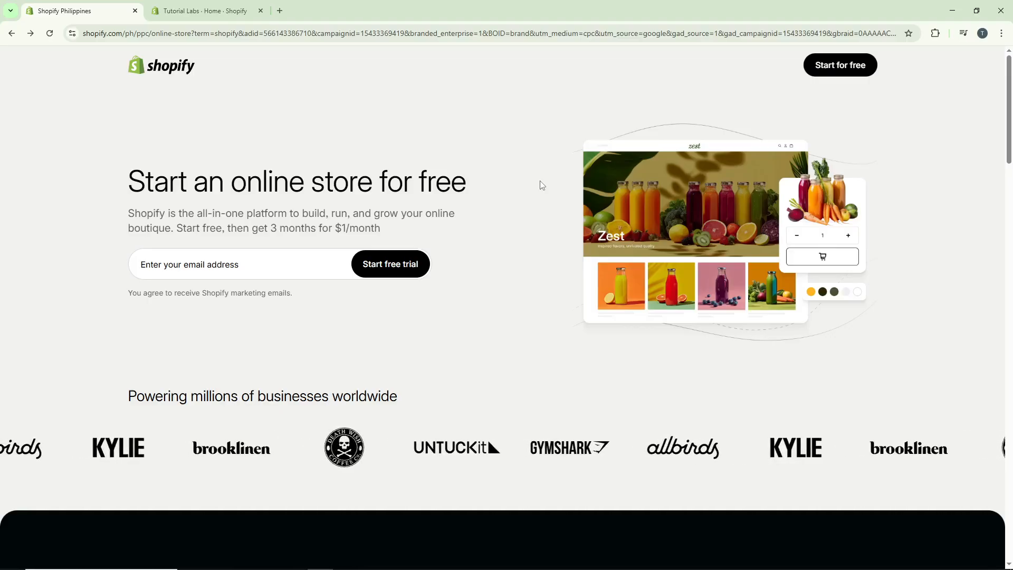
# Step: Open the store admin's Discounts section and start creating a new Buy X get Y discount
pyautogui.hotkey('ctrl', 'Tab')
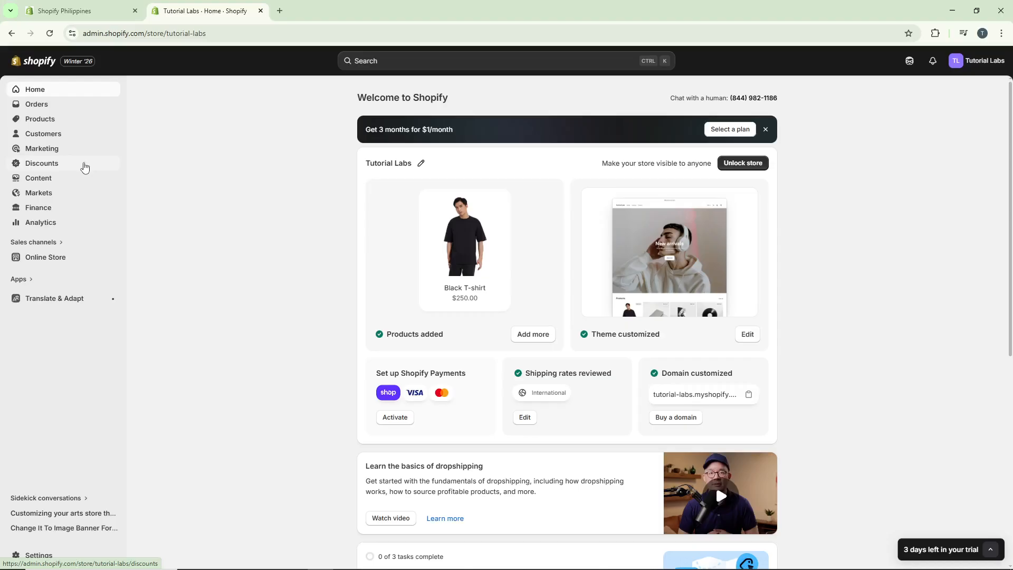
pyautogui.click(85, 167)
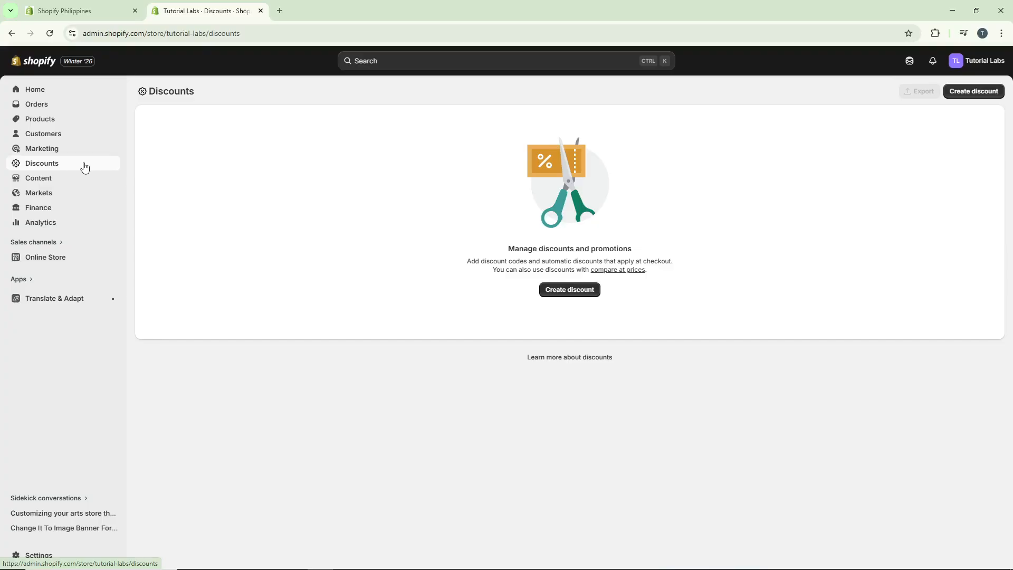
pyautogui.click(580, 293)
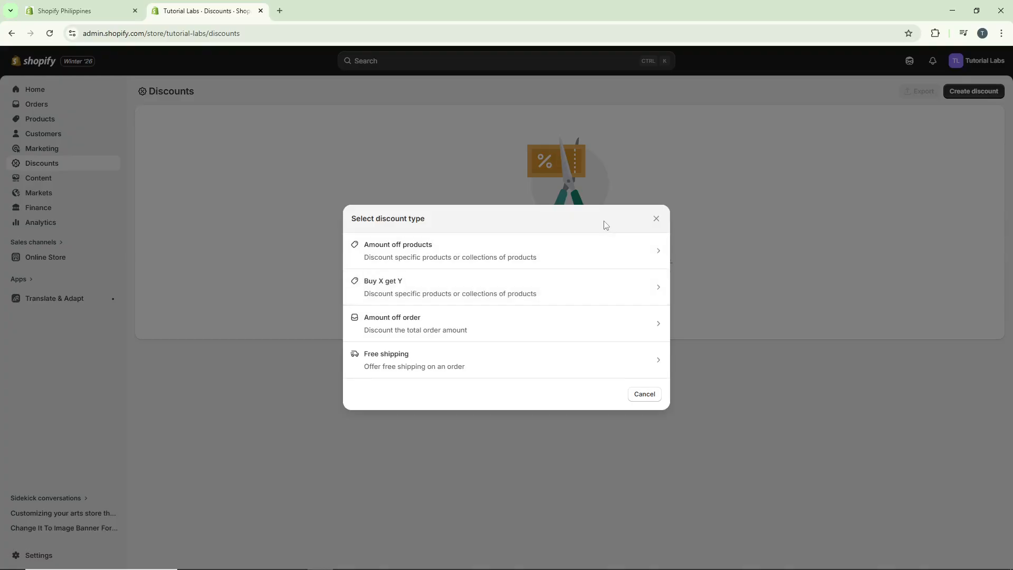
pyautogui.click(542, 299)
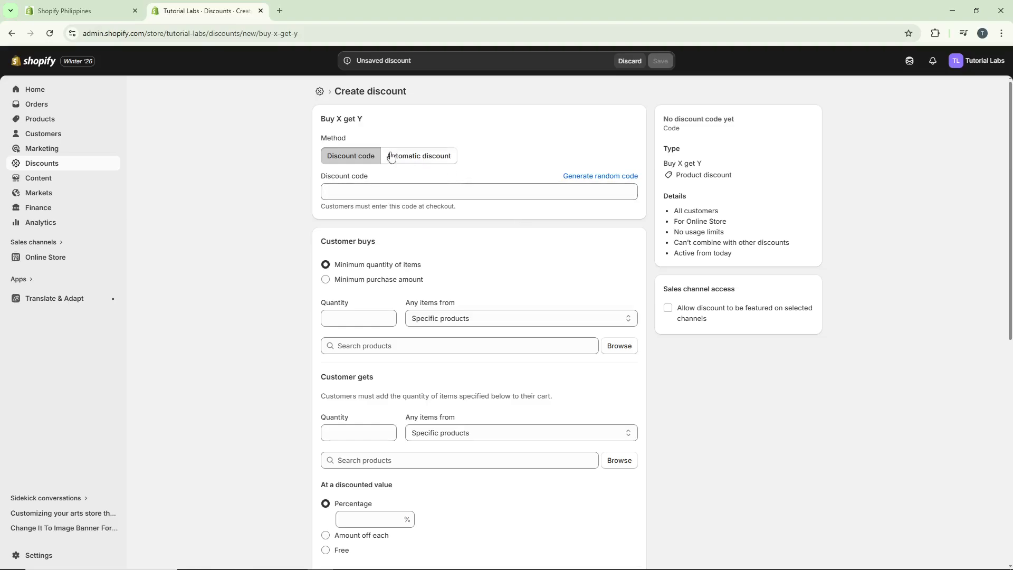
# Step: Make it an automatic discount titled DOUBLE
pyautogui.click(422, 161)
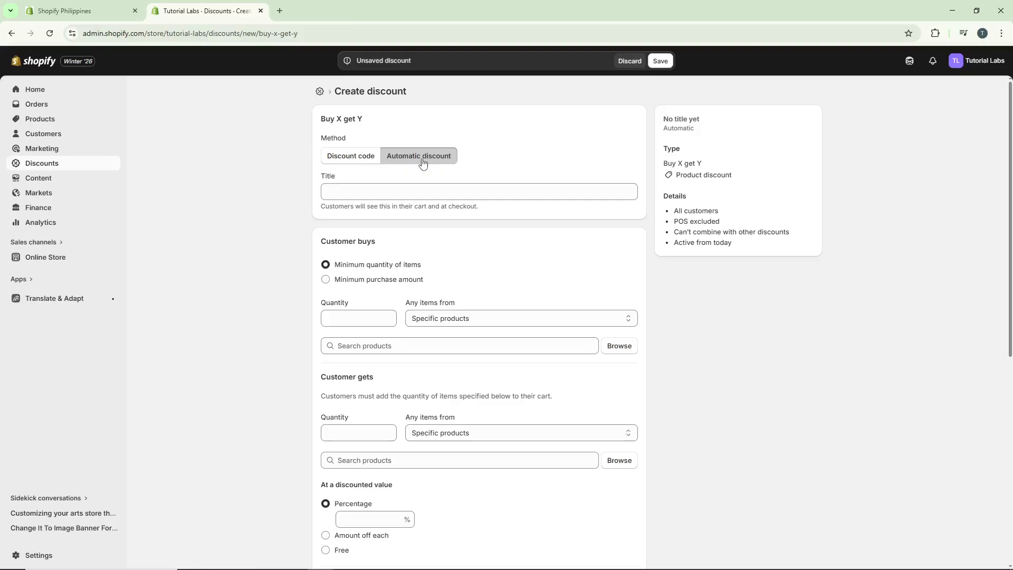
pyautogui.click(468, 188)
pyautogui.write('DOUBLE')
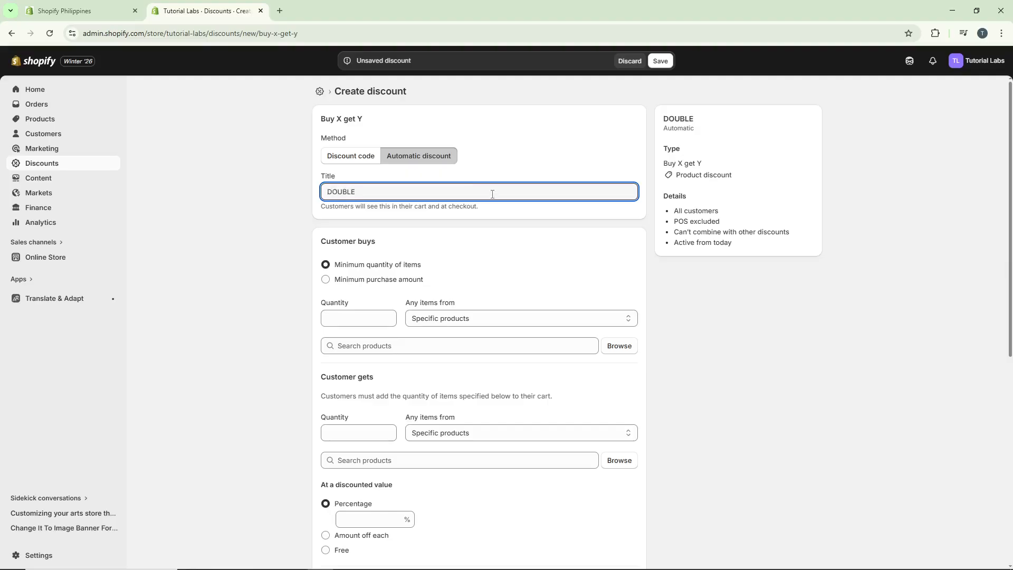
pyautogui.click(527, 220)
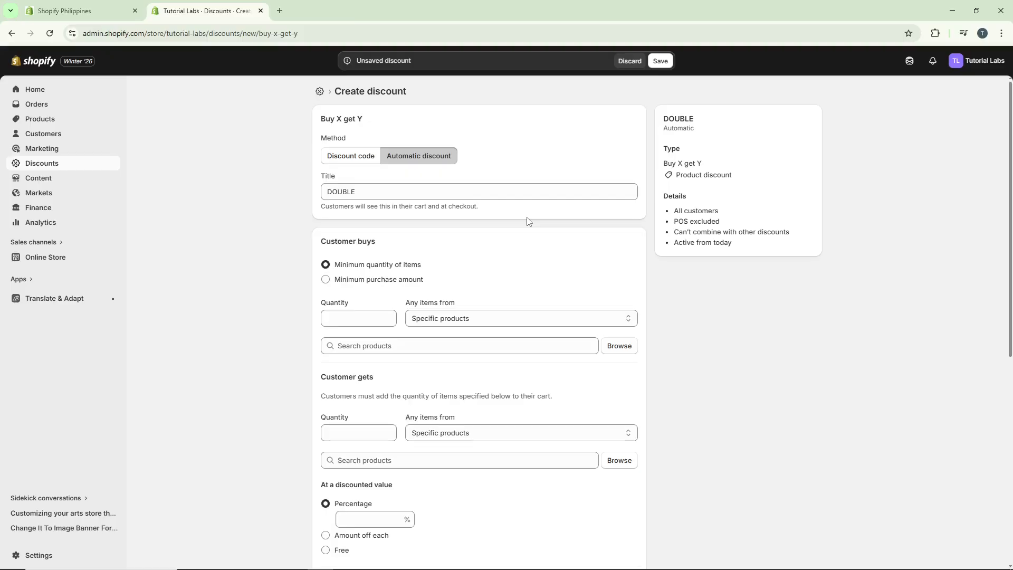
pyautogui.scroll(-1, 527, 221)
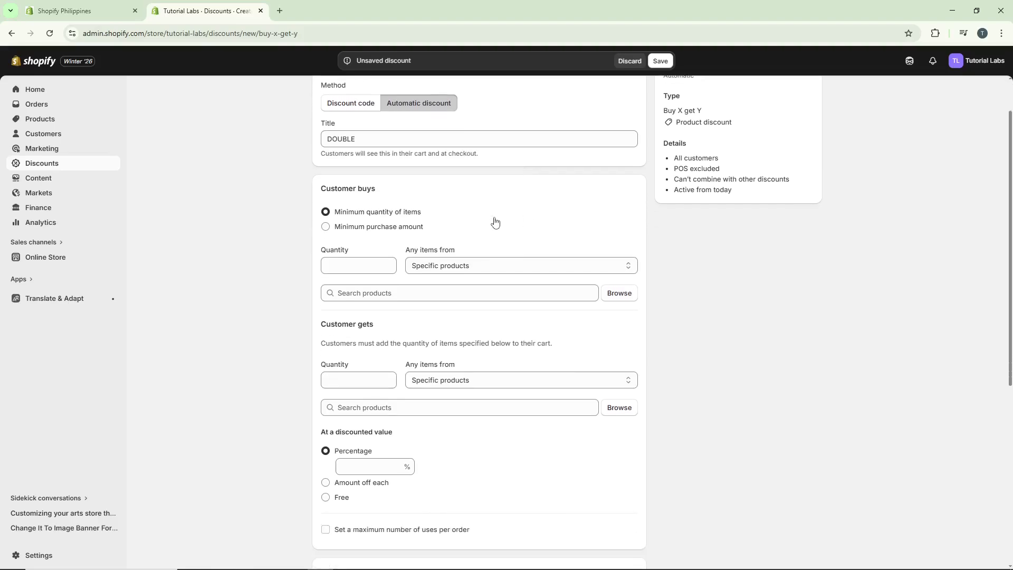
pyautogui.click(368, 229)
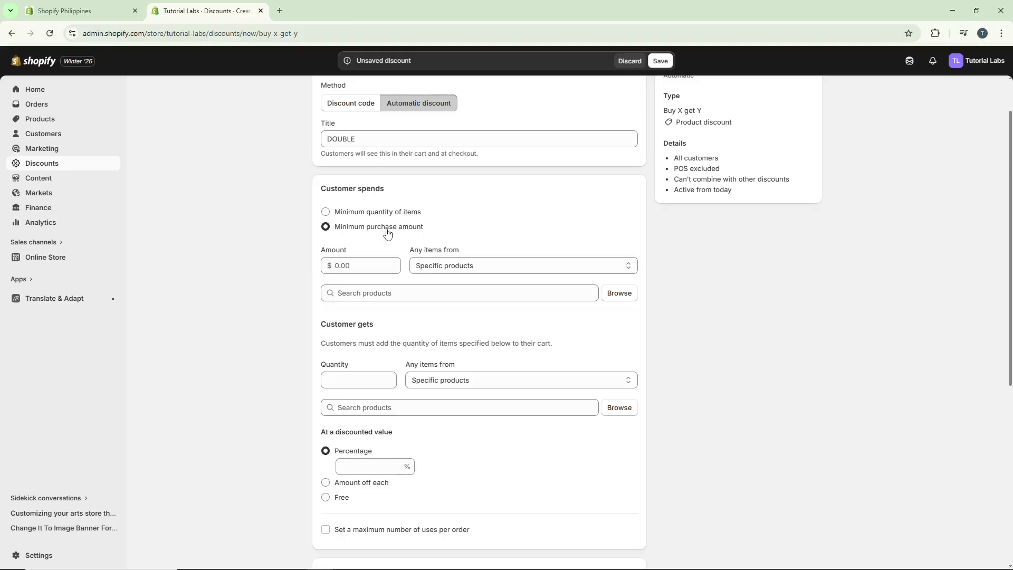
pyautogui.click(380, 217)
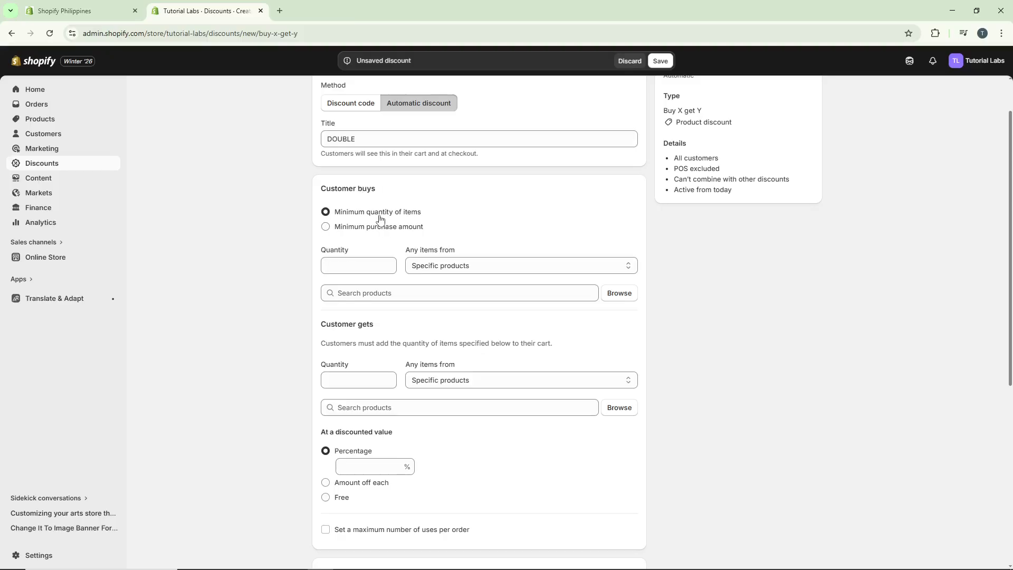
# Step: Require customers to buy a minimum quantity of 1 Black T-shirt
pyautogui.click(376, 258)
pyautogui.write('1')
pyautogui.click(680, 293)
pyautogui.click(631, 297)
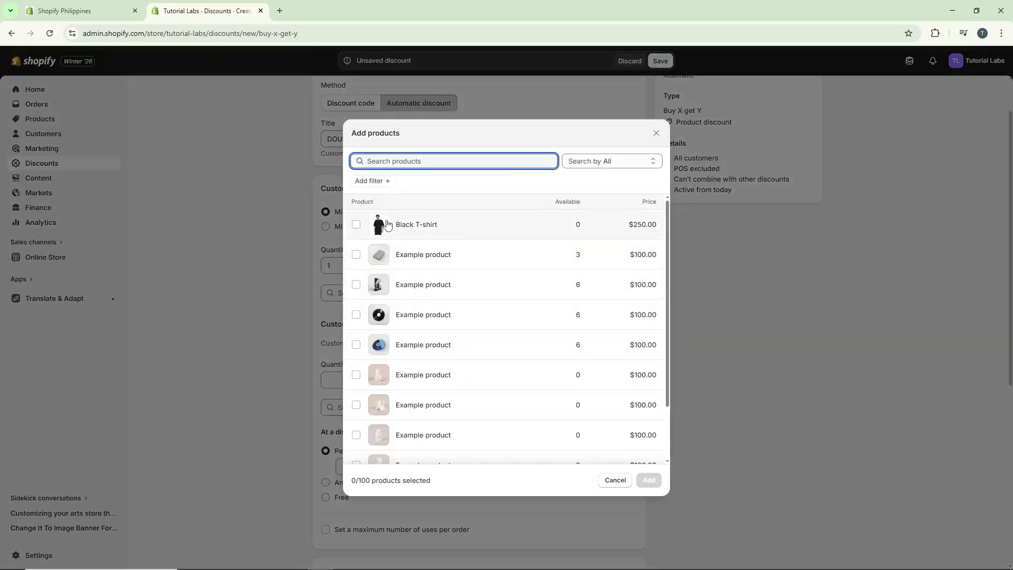
pyautogui.click(362, 229)
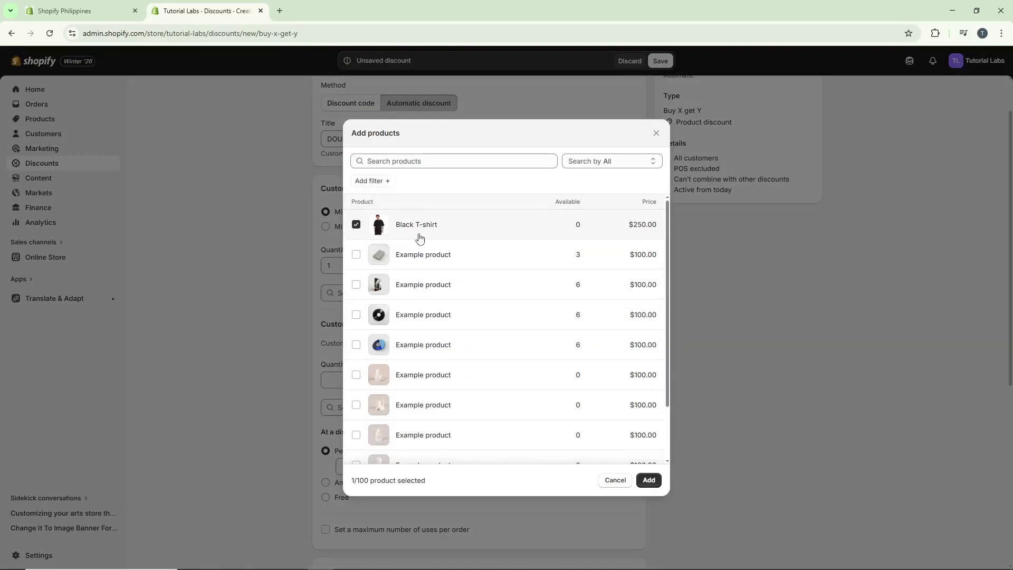
pyautogui.click(648, 479)
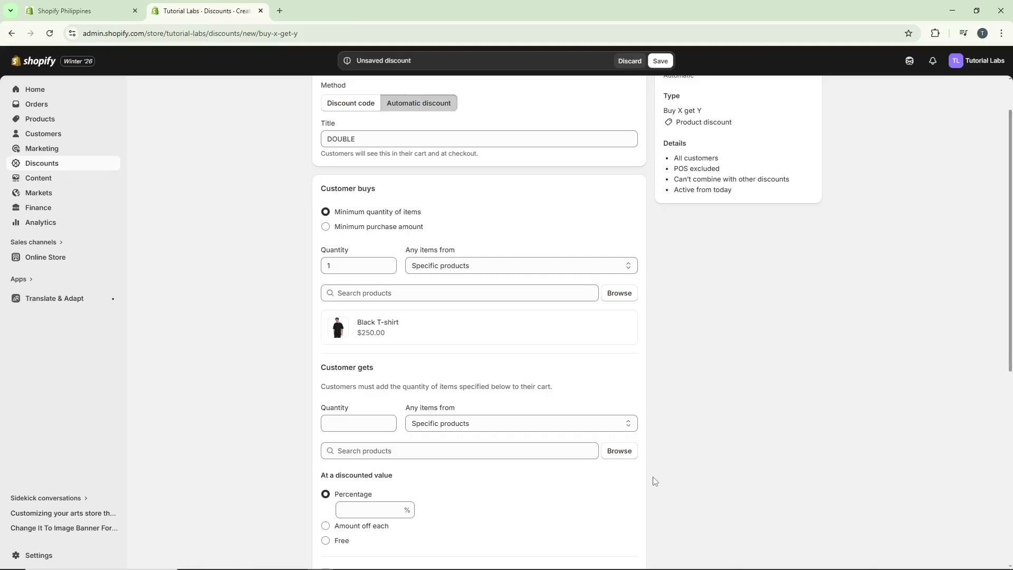
# Step: Set the customer to get 1 White T-Shirt as the Y item
pyautogui.scroll(-2, 599, 371)
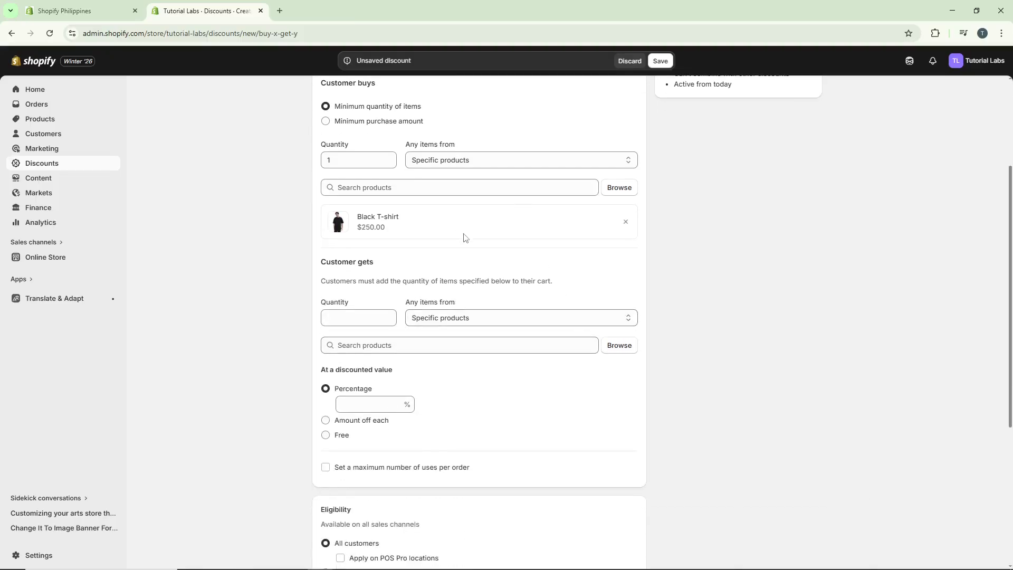
pyautogui.scroll(-1, 464, 237)
pyautogui.scroll(-1, 401, 222)
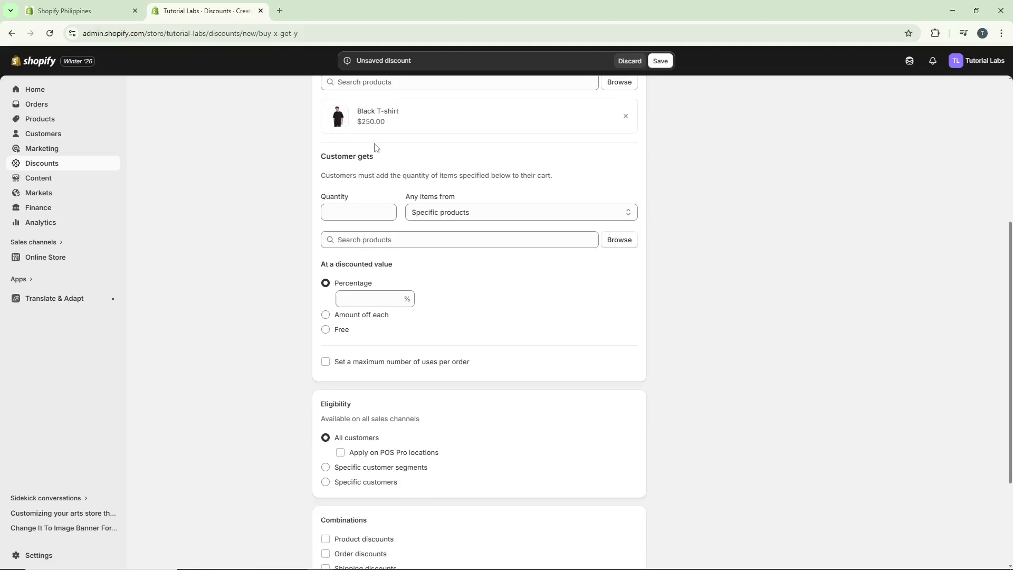
pyautogui.click(385, 207)
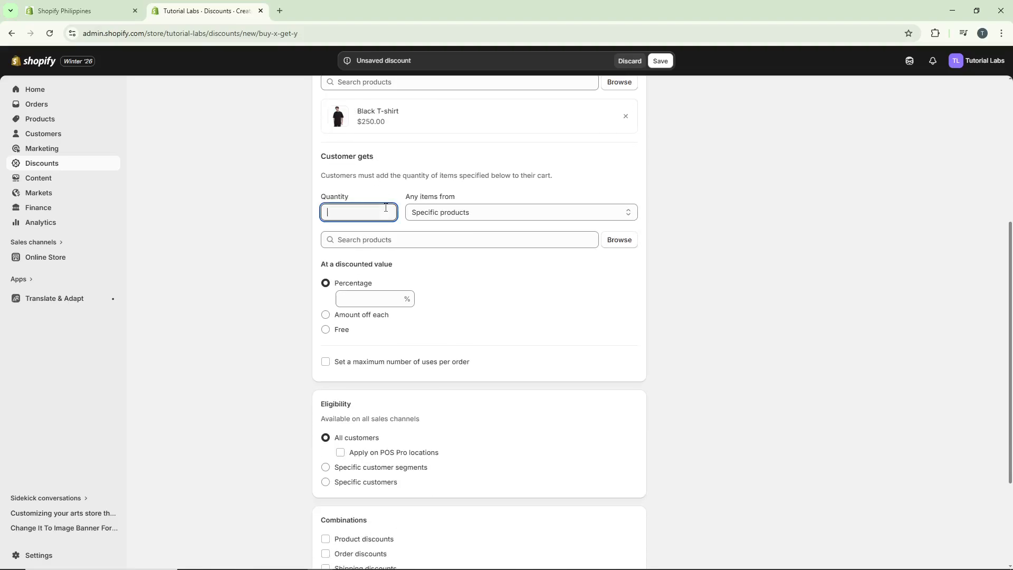
pyautogui.write('1')
pyautogui.click(619, 239)
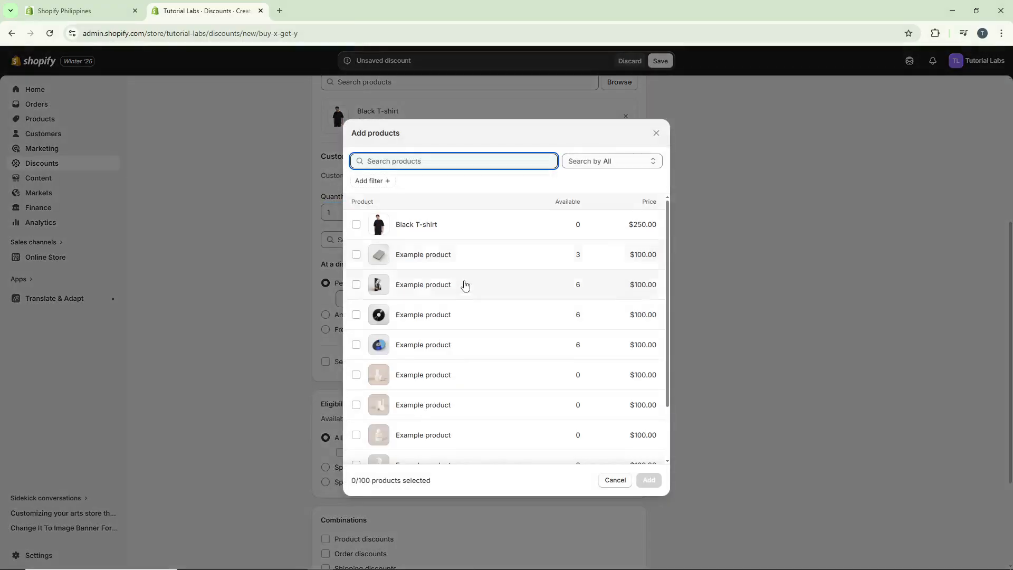
pyautogui.scroll(-3, 415, 393)
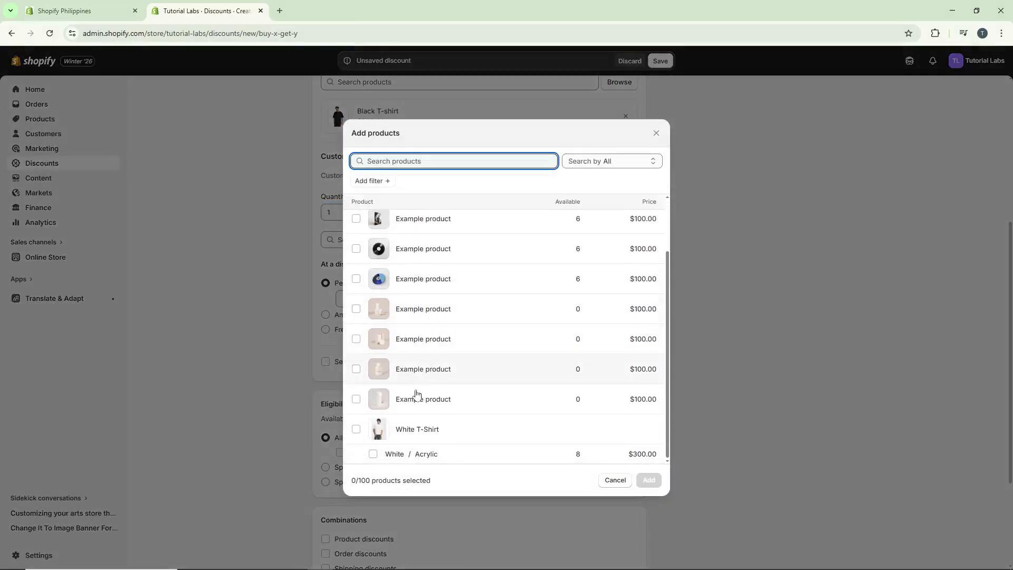
pyautogui.click(356, 431)
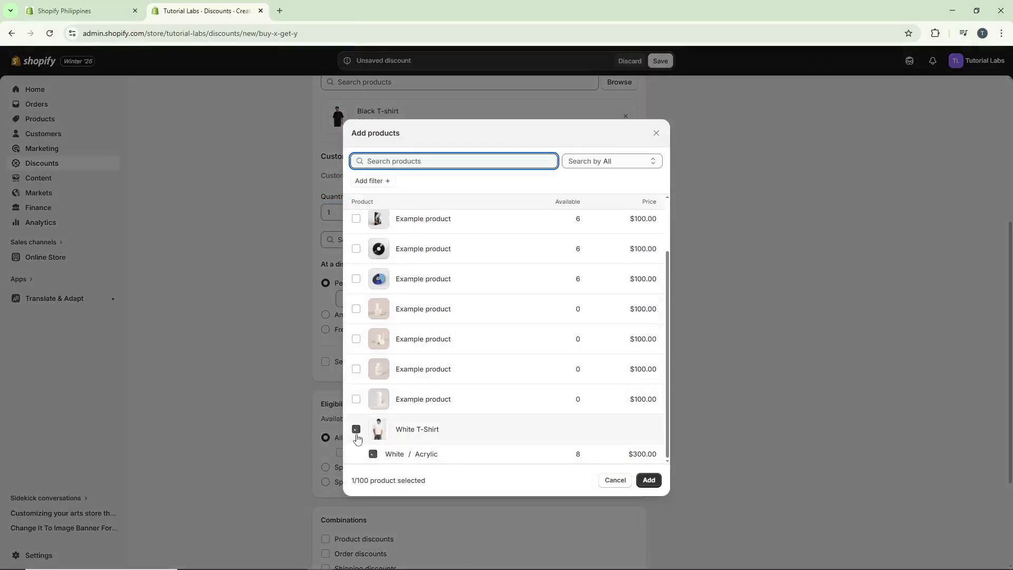
pyautogui.click(649, 480)
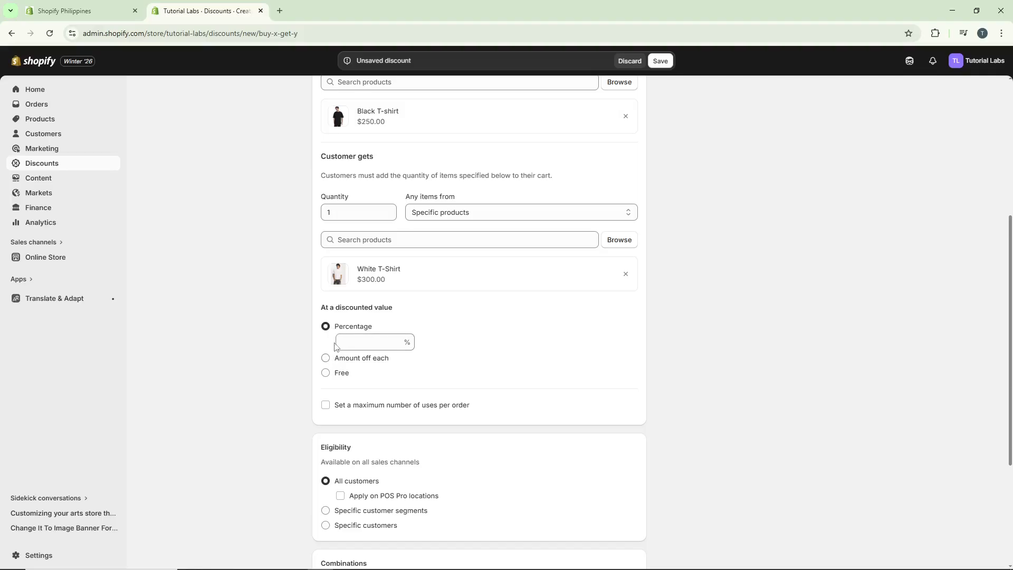
# Step: Make the White T-Shirt free and limit the discount to a maximum of 1 use per order
pyautogui.click(353, 358)
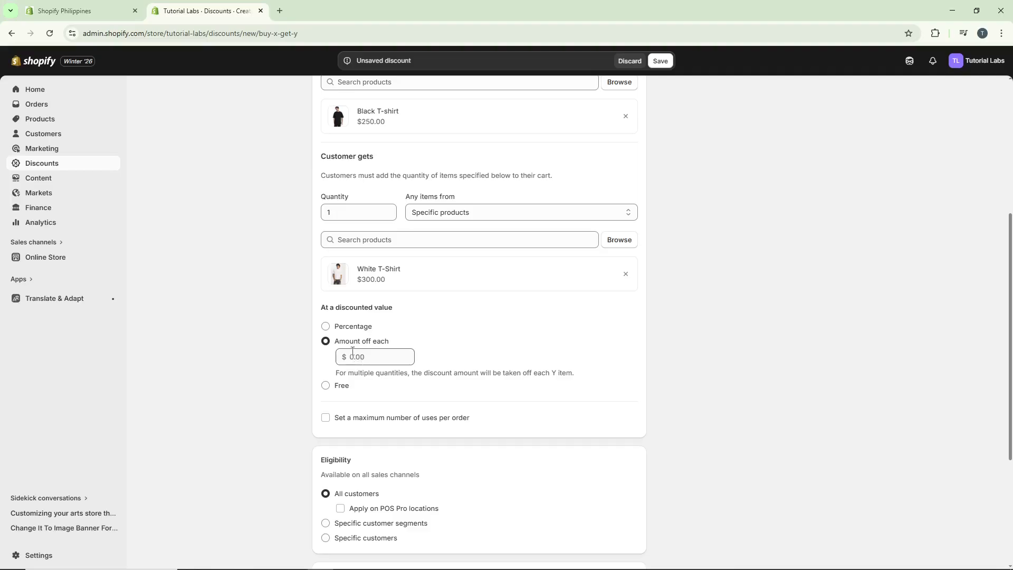
pyautogui.click(341, 385)
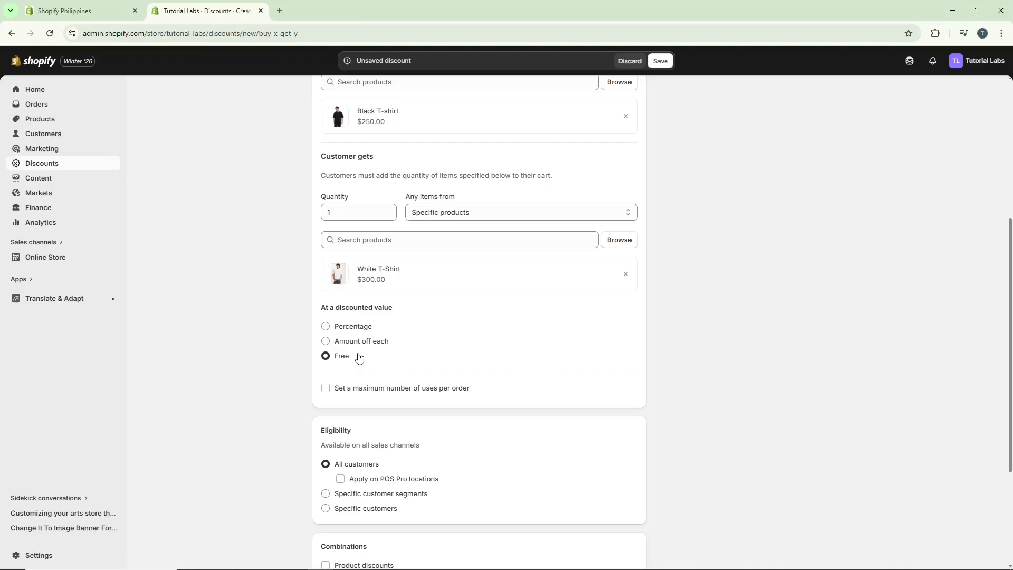
pyautogui.scroll(-1, 371, 357)
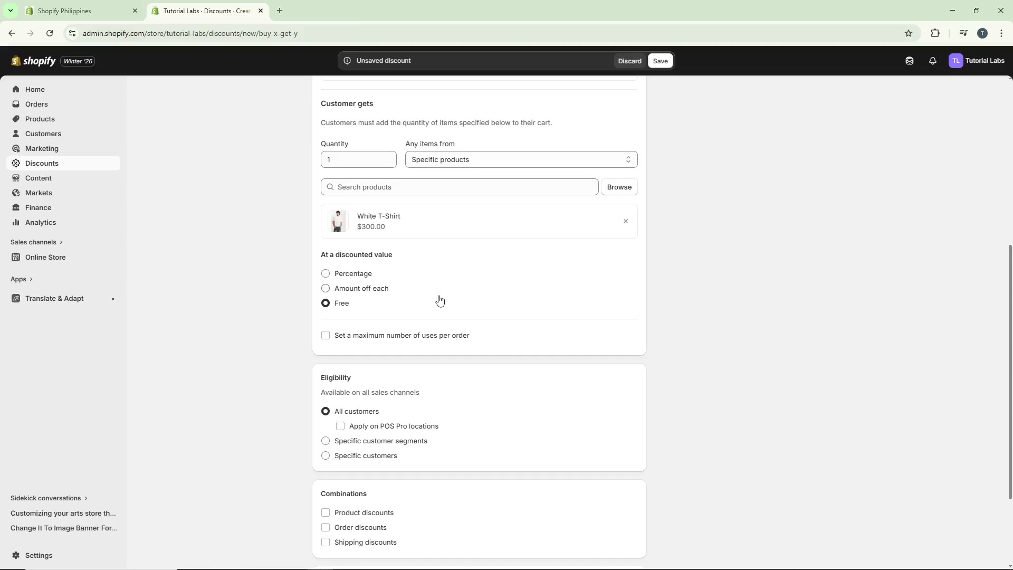
pyautogui.click(332, 342)
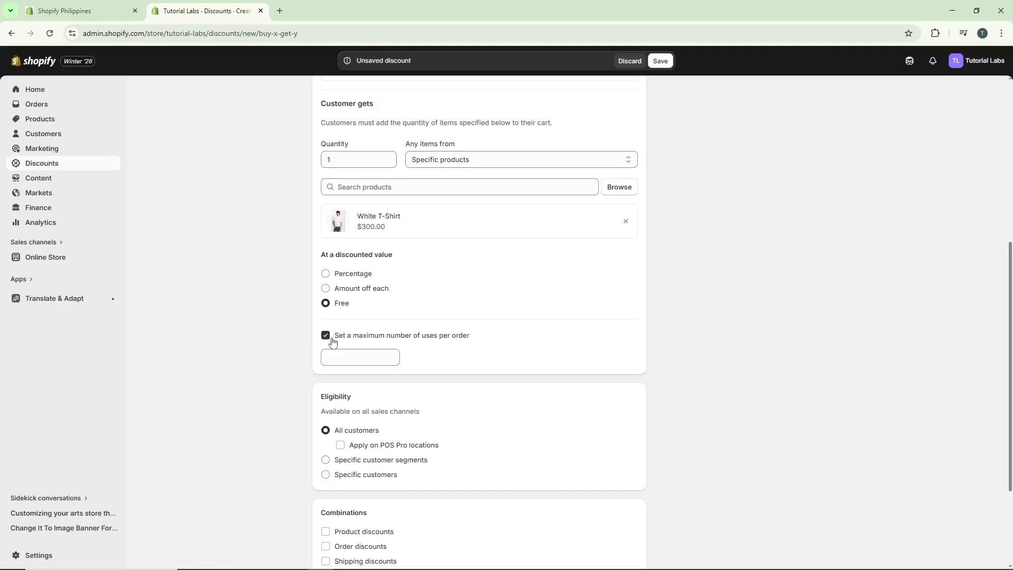
pyautogui.click(361, 355)
pyautogui.write('1')
pyautogui.click(456, 348)
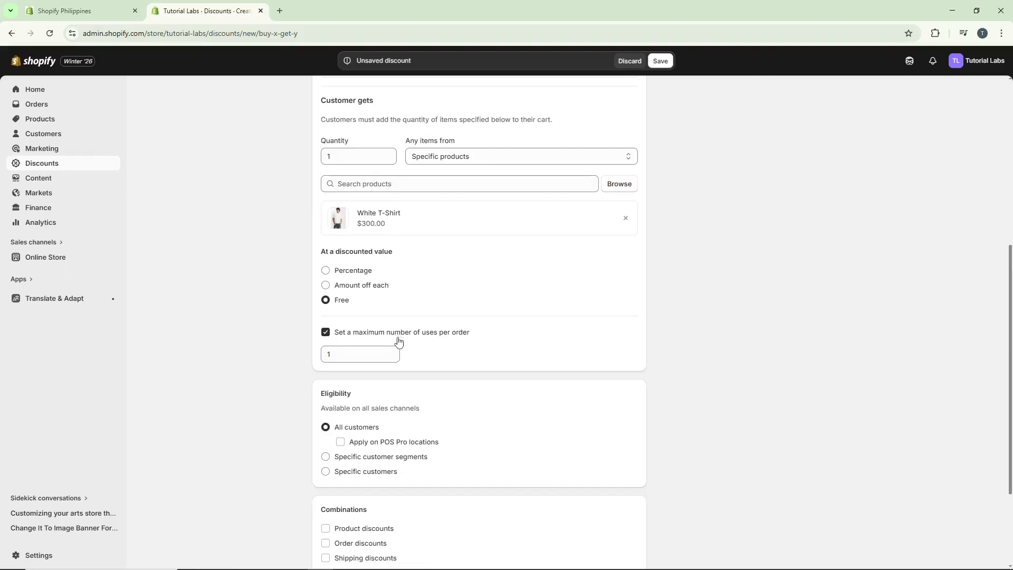
pyautogui.scroll(-3, 399, 338)
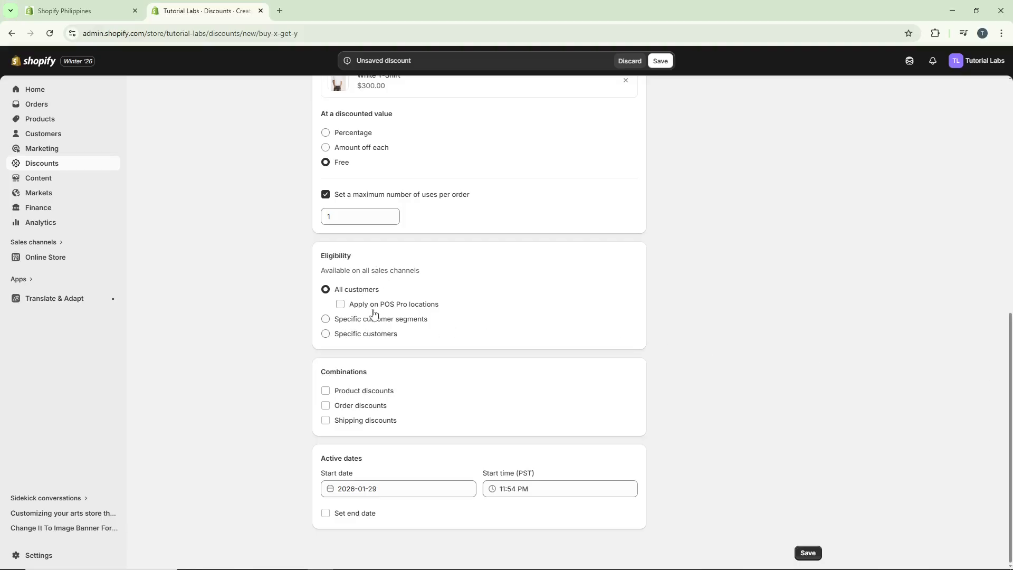
pyautogui.click(370, 338)
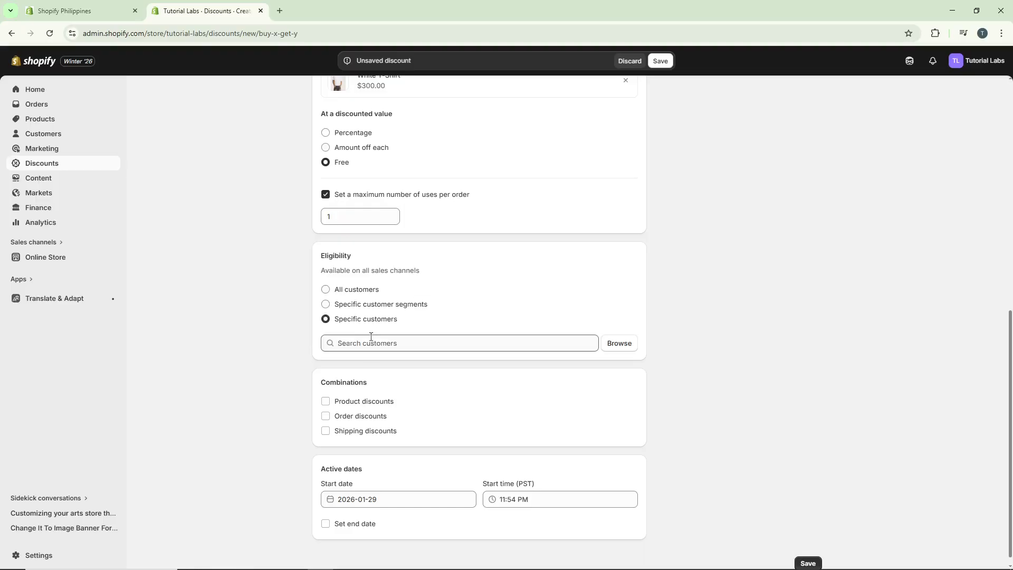
pyautogui.click(369, 289)
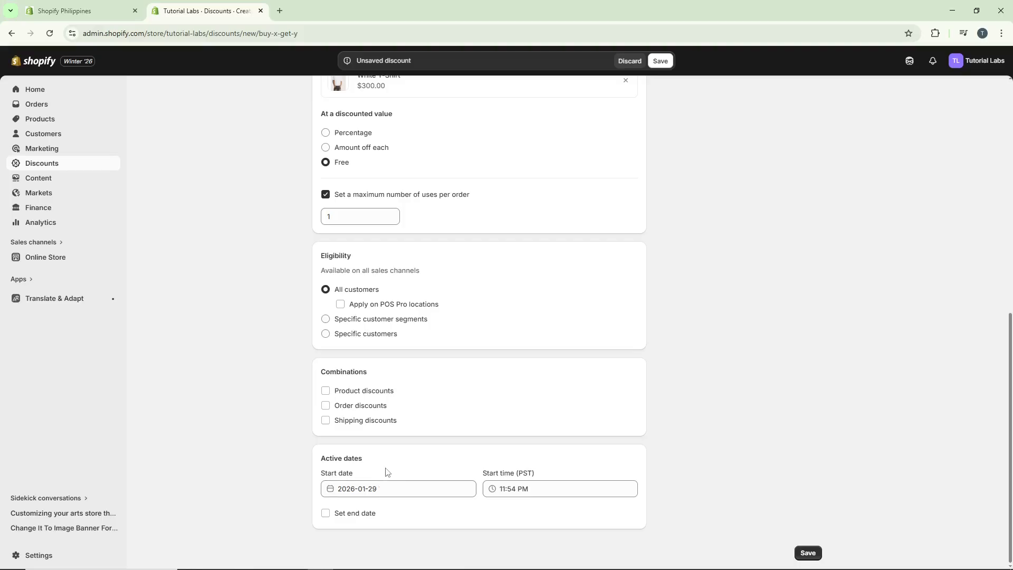
# Step: Enable an end date and set it to 2026-02-06
pyautogui.click(387, 488)
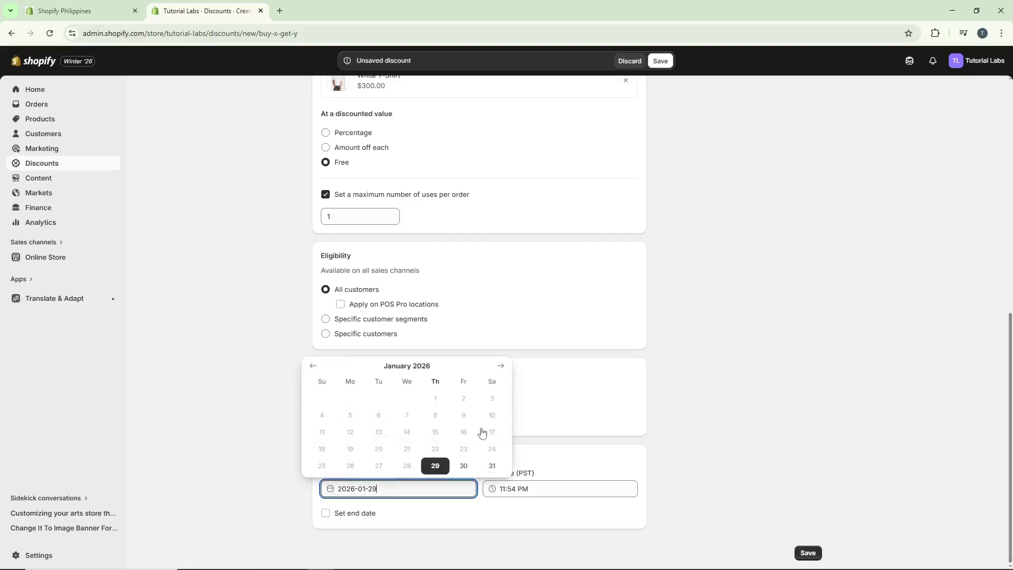
pyautogui.click(354, 517)
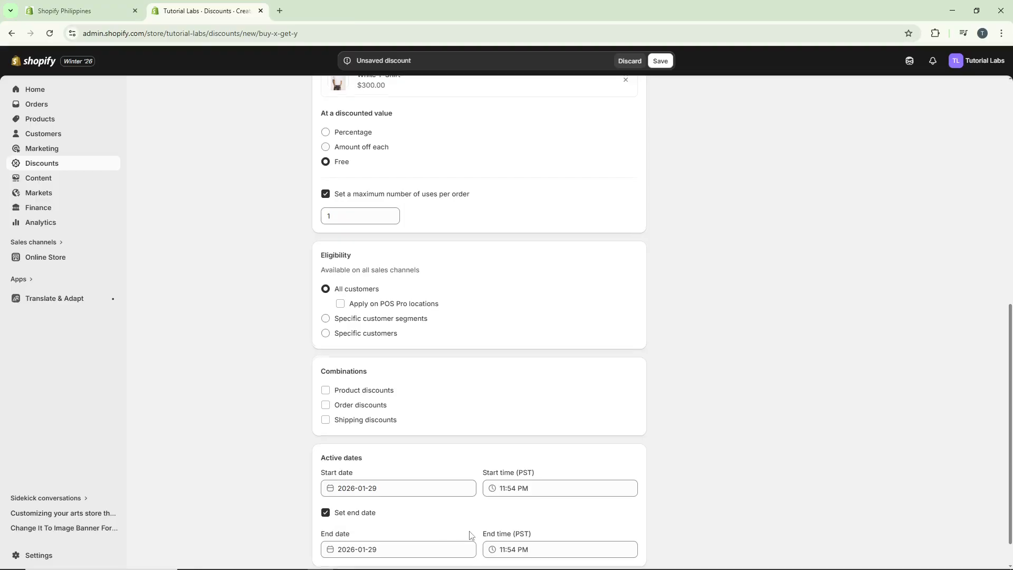
pyautogui.scroll(-1, 422, 549)
pyautogui.click(441, 516)
pyautogui.click(500, 389)
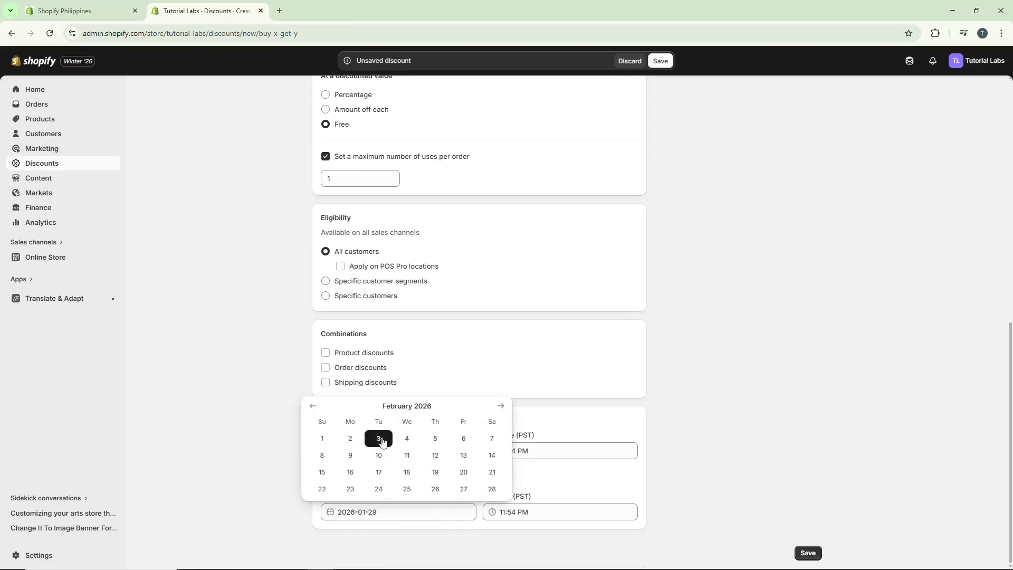
pyautogui.click(463, 439)
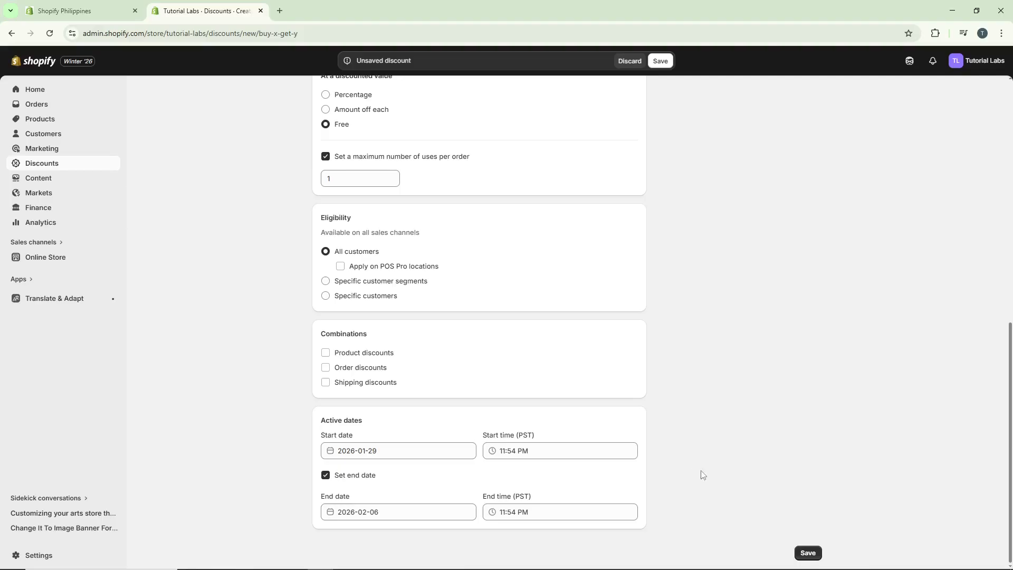
# Step: Save the discount and return to the Discounts list
pyautogui.click(809, 554)
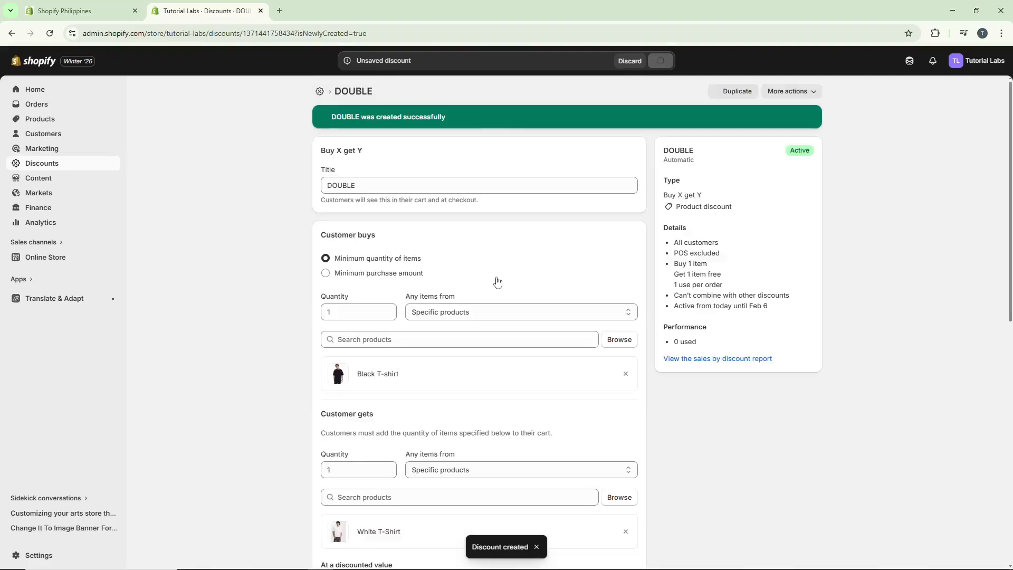
pyautogui.click(80, 163)
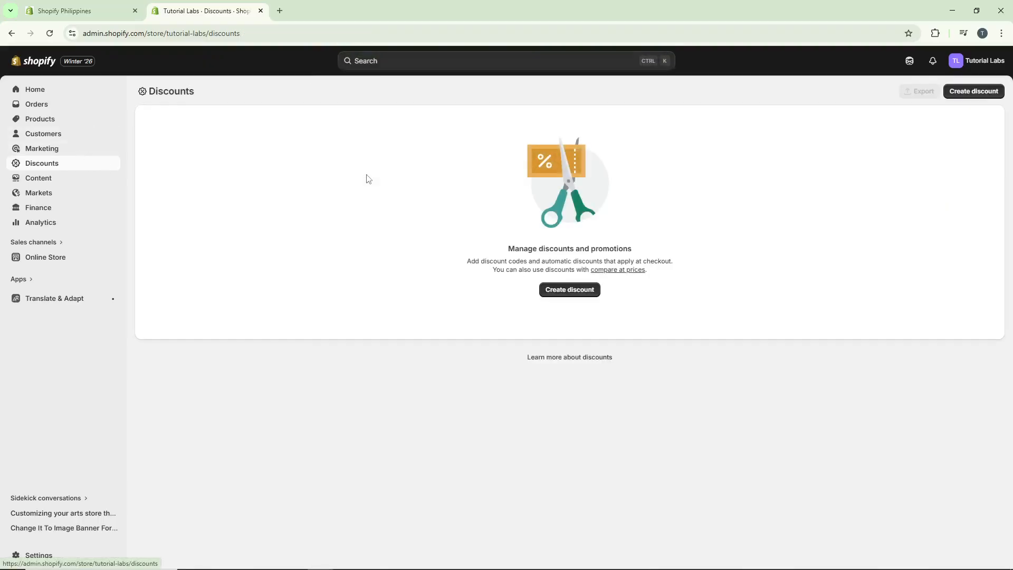